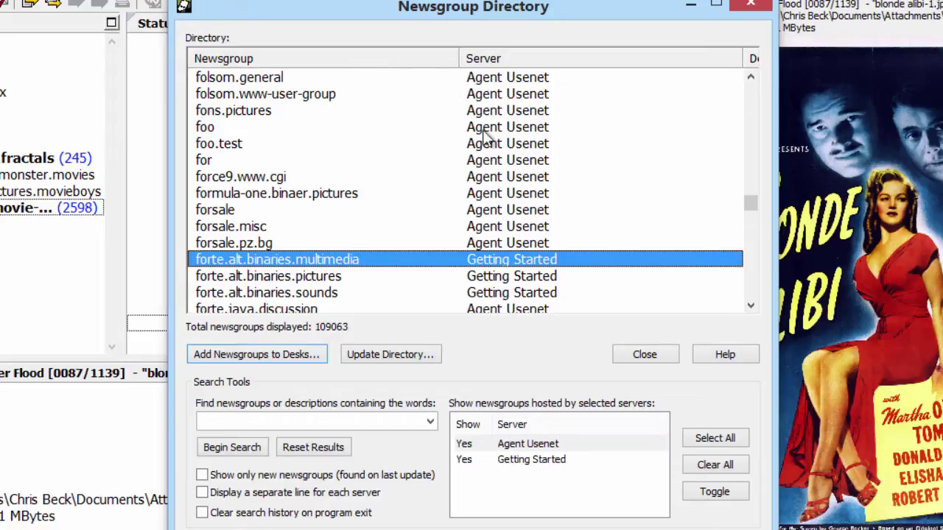
- Add the forte.alt.binaries.multimedia newsgroup from the directory to the desks, getting the most recent 500 headers
left_click(501, 227)
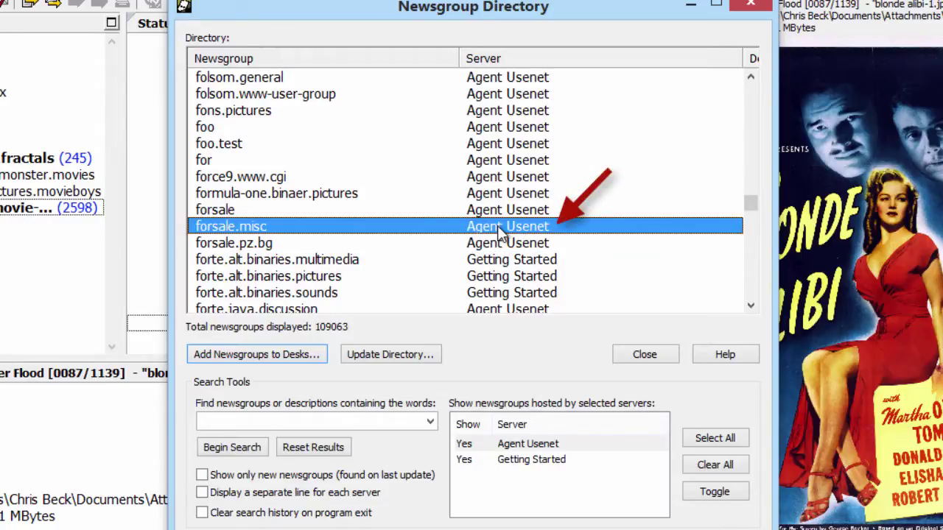
left_click(498, 264)
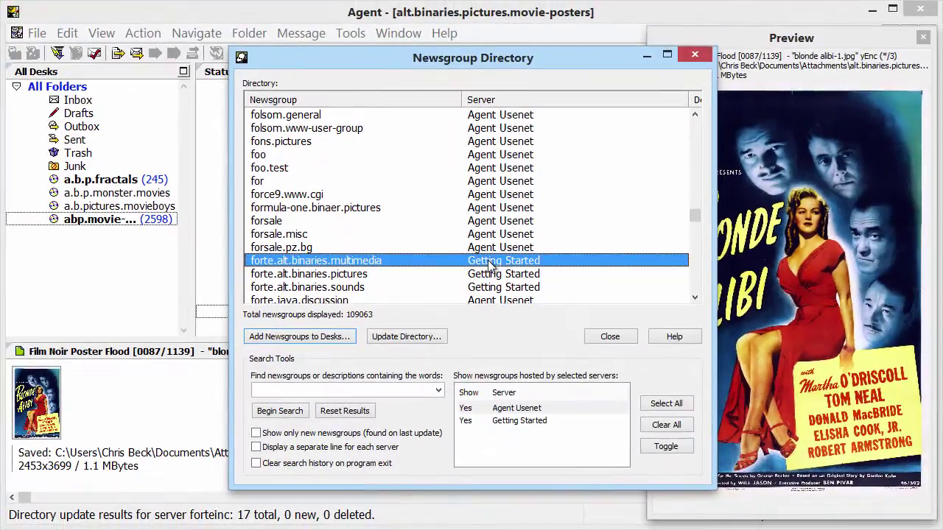
double_click(490, 265)
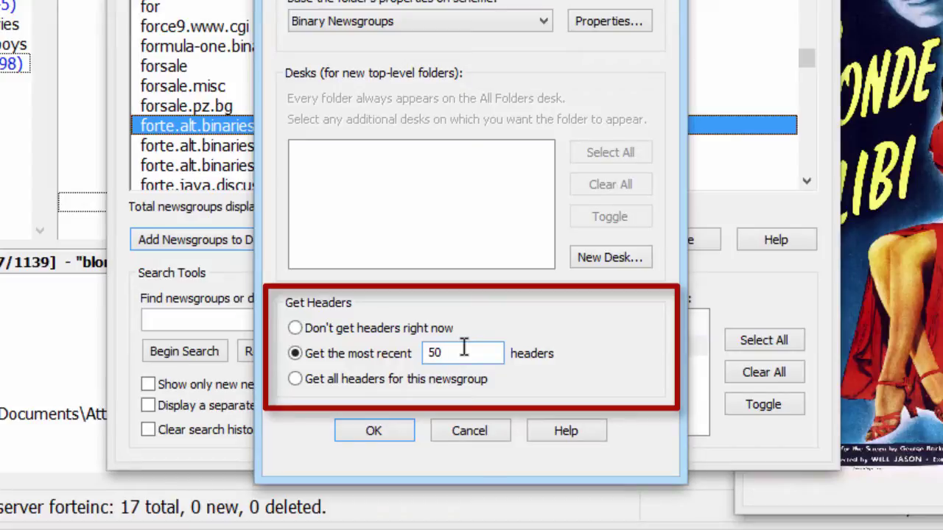
type("0")
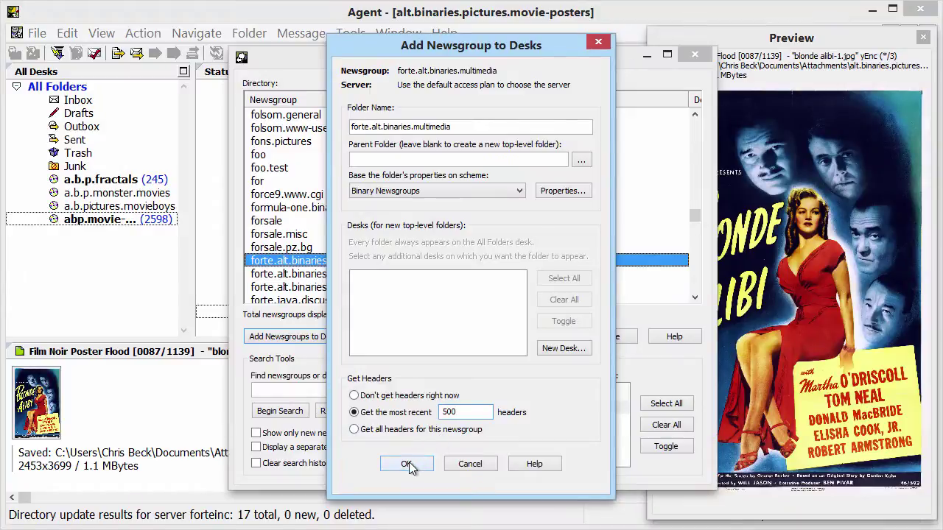
left_click(407, 464)
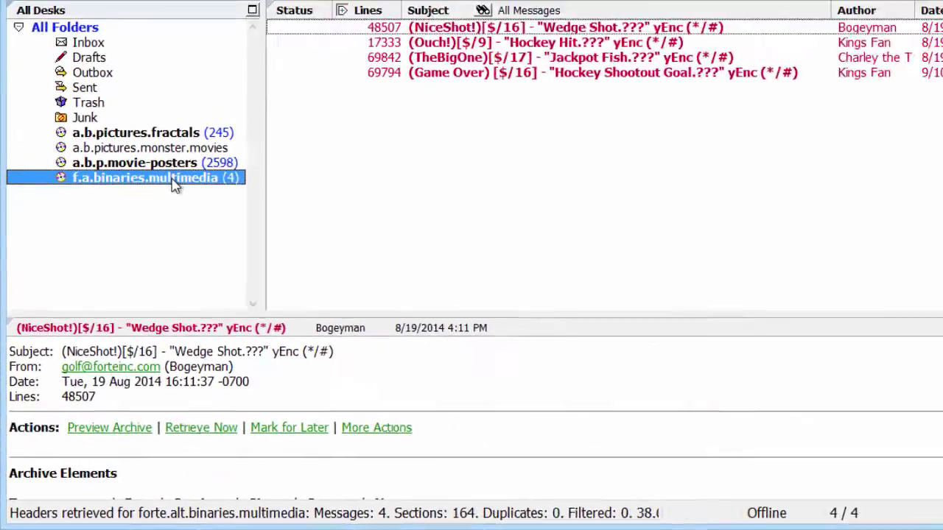
- Select the "Jackpot Fish" message in the multimedia newsgroup and maximize its message pane
key("Down")
key("Down")
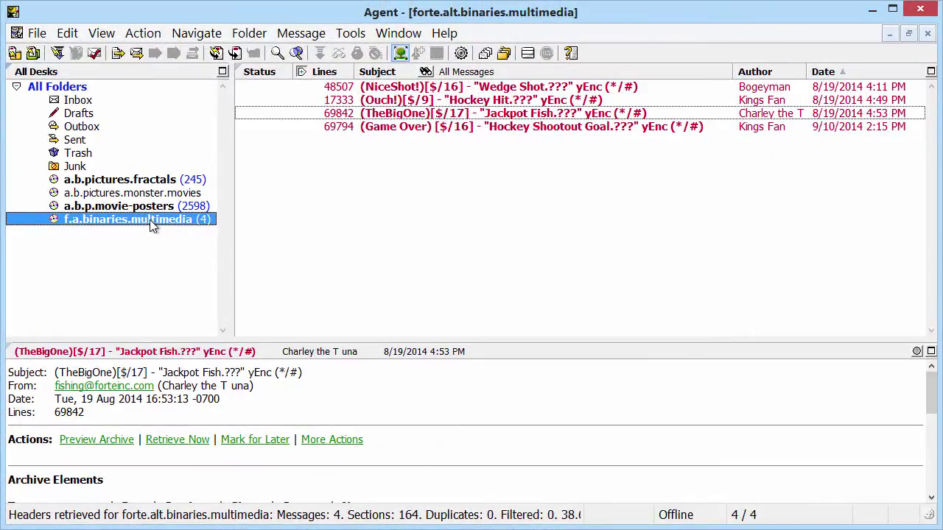
left_click(312, 114)
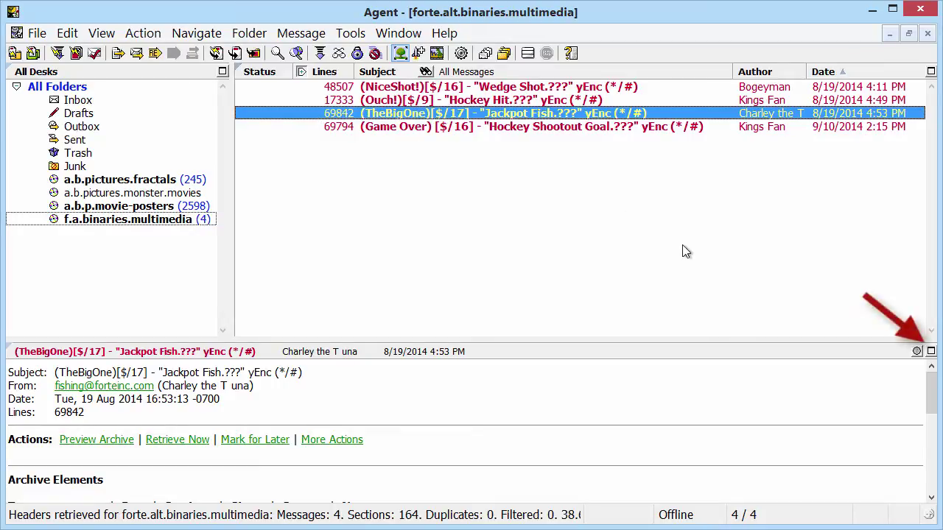
left_click(931, 351)
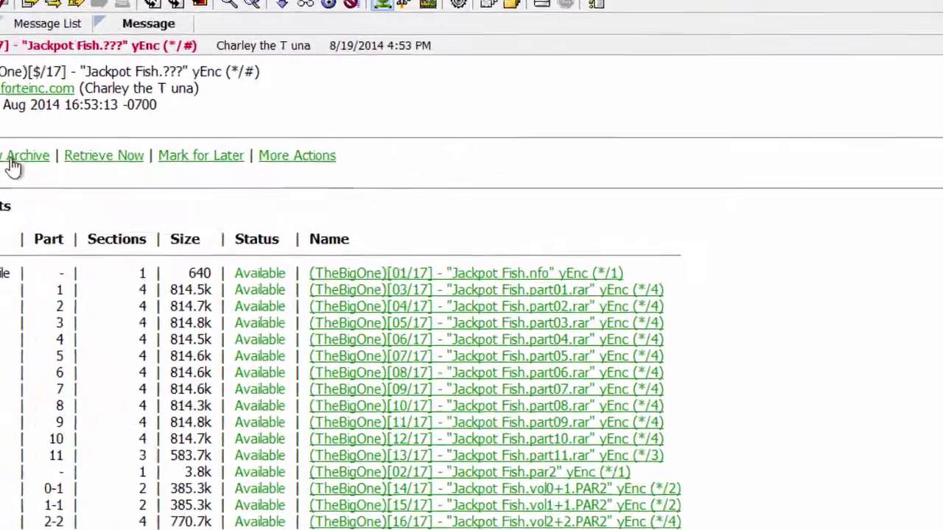
- Preview the Jackpot Fish archive with a minimum sample size of 2 megabytes
left_click(104, 183)
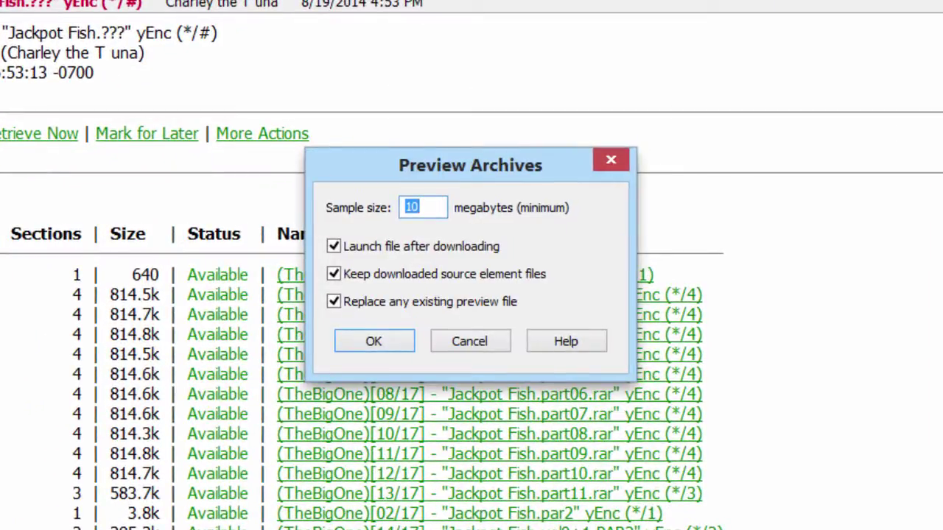
type("2")
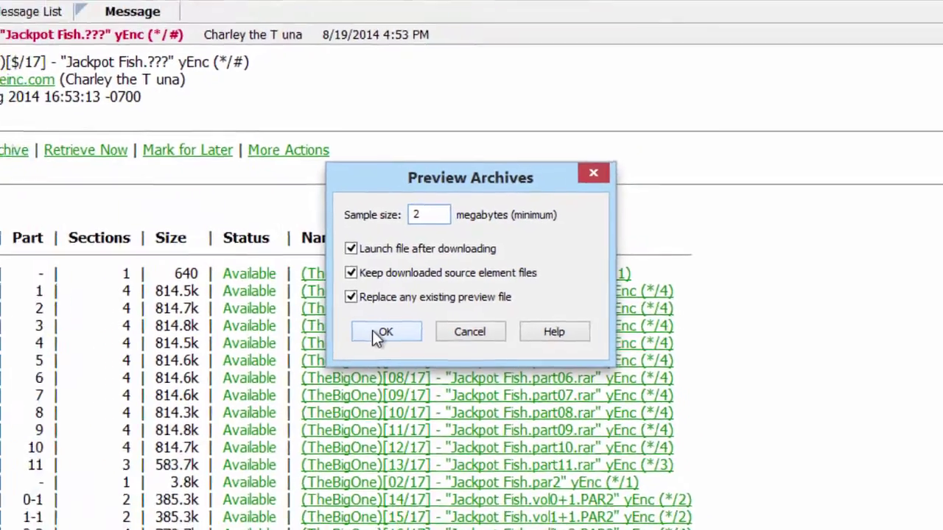
left_click(365, 343)
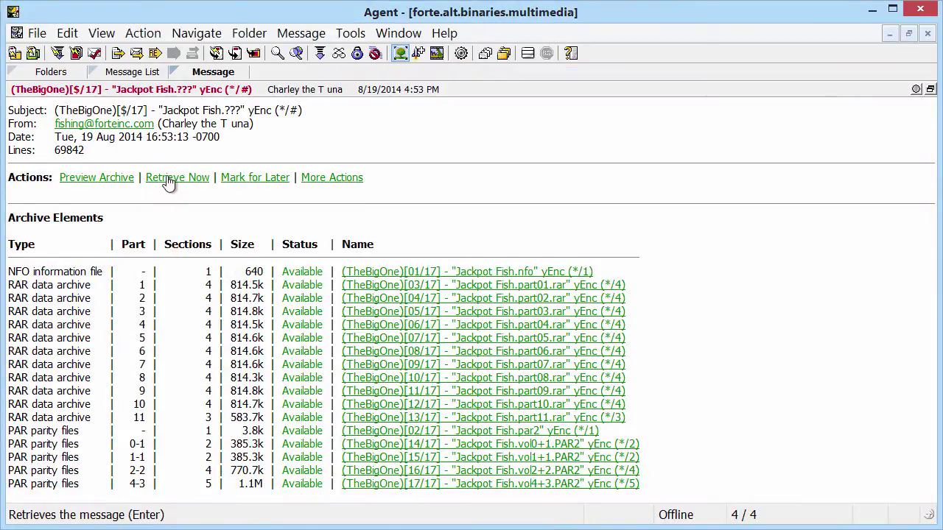
- Retrieve the complete Jackpot Fish archive and launch the downloaded Jackpot Fish.mkv file
left_click(170, 176)
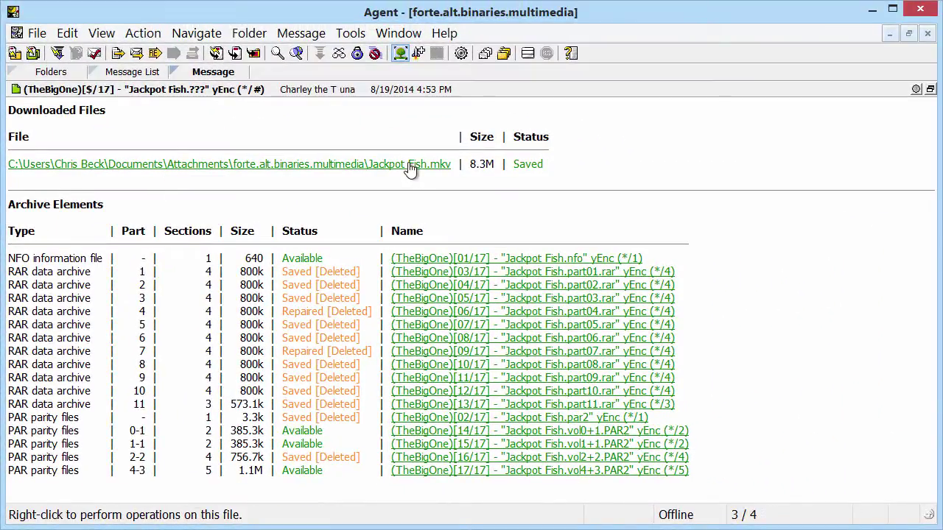
right_click(410, 168)
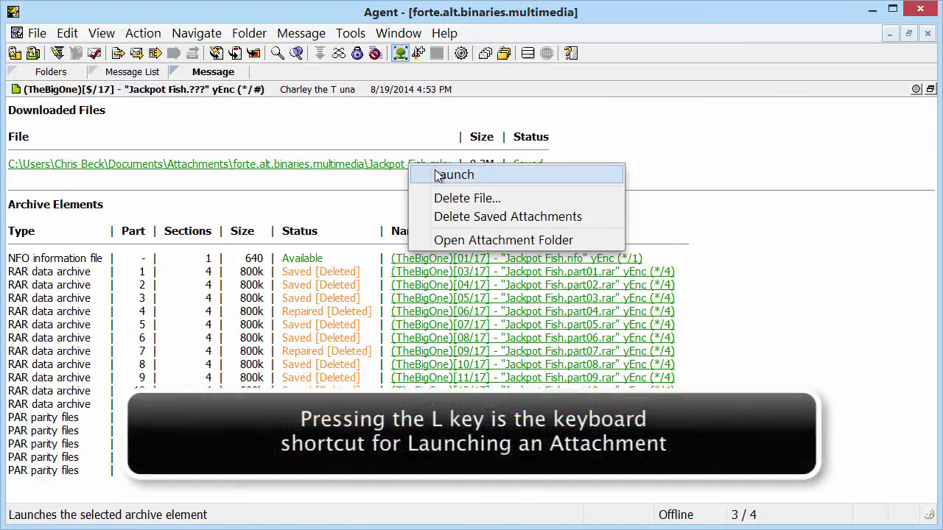
left_click(437, 172)
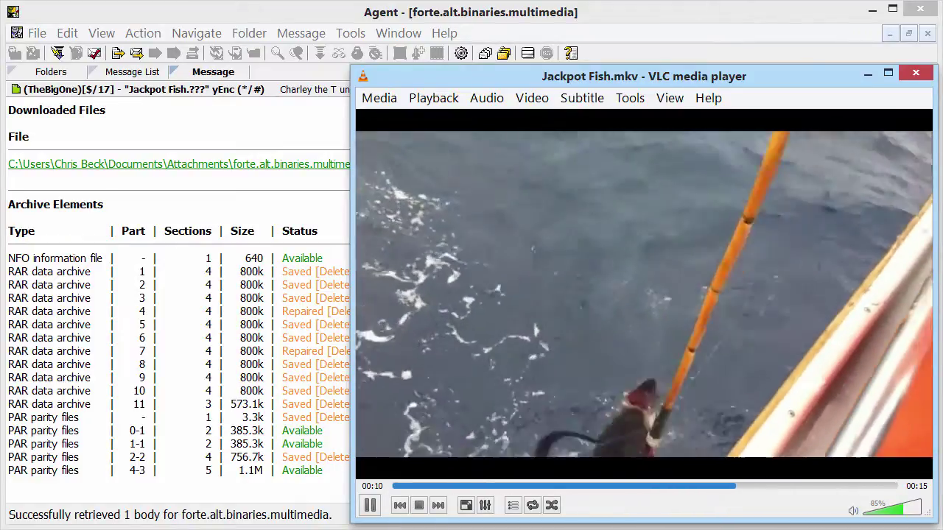
- Pause the video in VLC media player and look through its list of installed plugins
key("space")
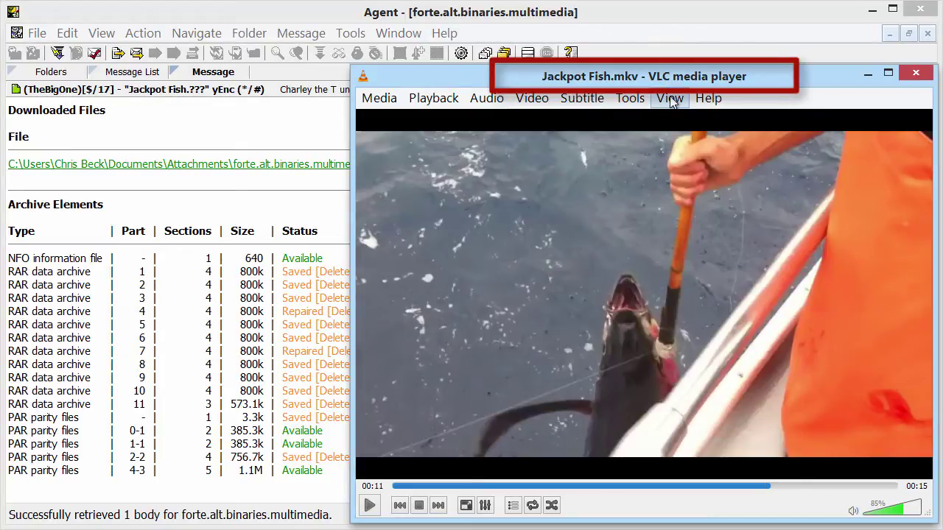
left_click(630, 99)
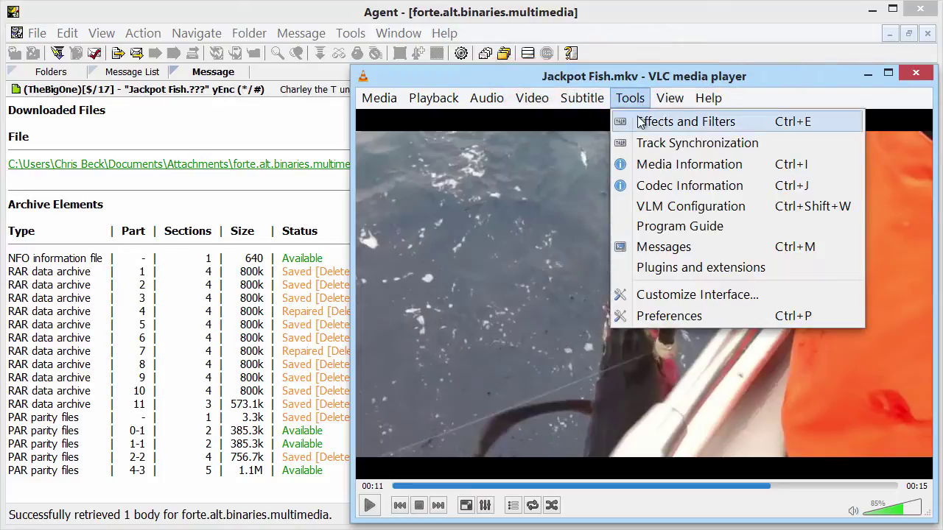
left_click(667, 266)
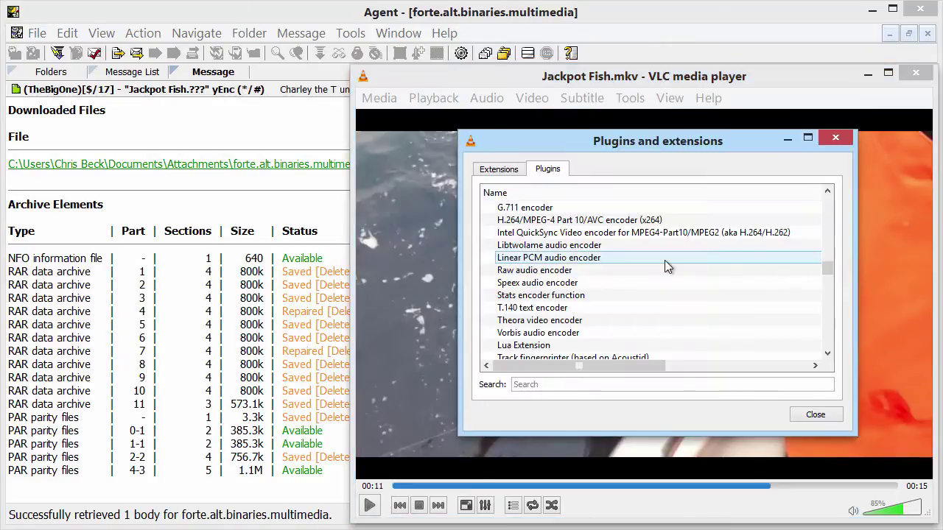
scroll(654, 309, "down", 5)
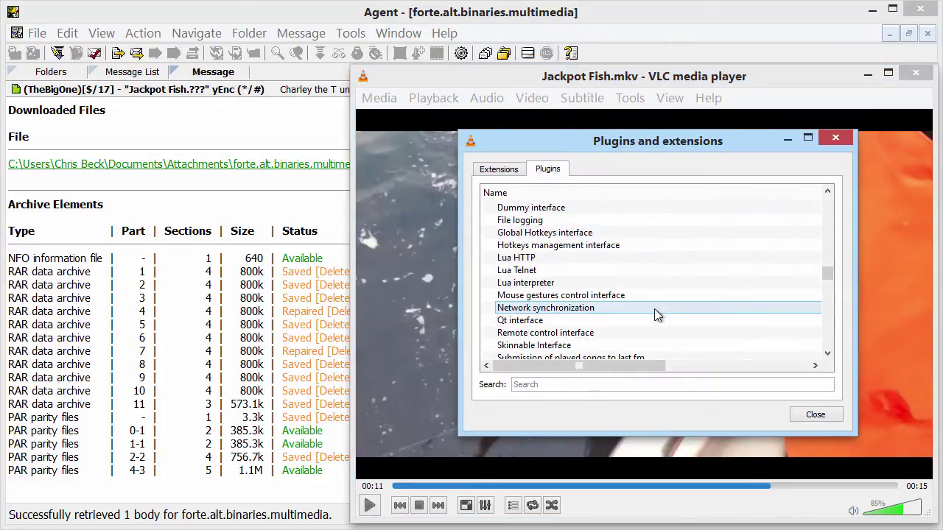
scroll(654, 309, "down", 10)
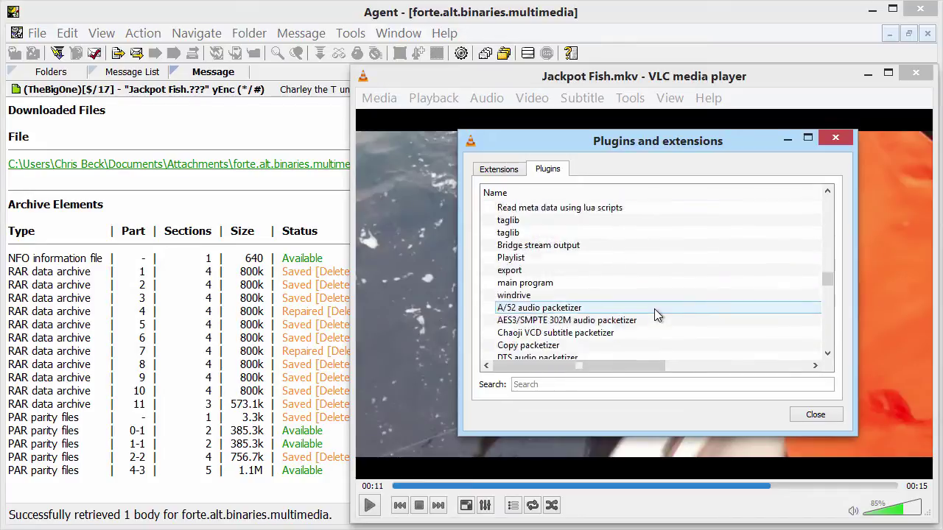
scroll(654, 309, "down", 7)
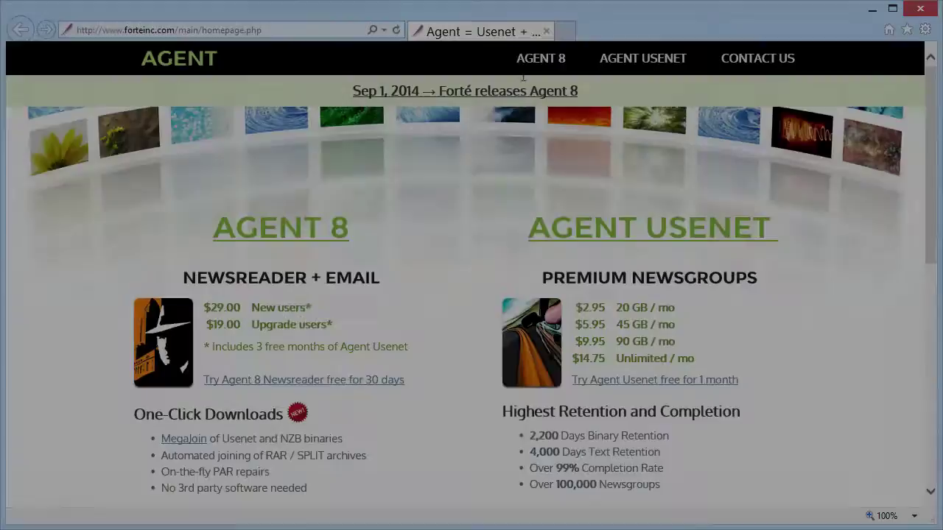
- Open the Agent Newsreader Downloads page on the forteinc.com website in the browser and look through it
mouse_move(532, 68)
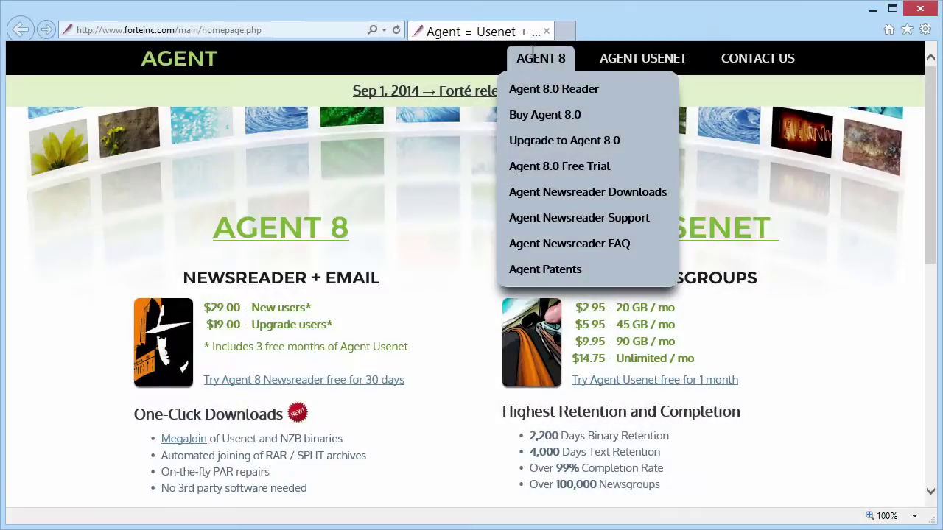
left_click(551, 193)
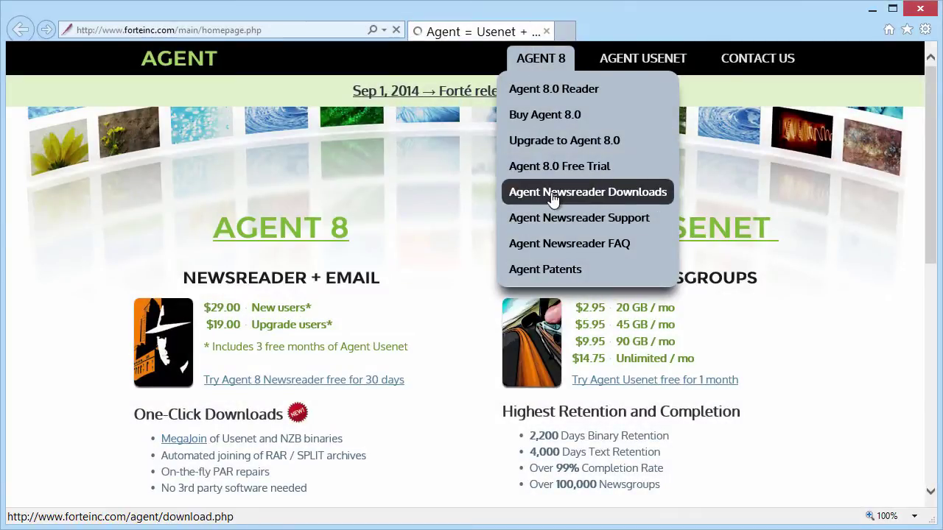
scroll(750, 203, "down", 6)
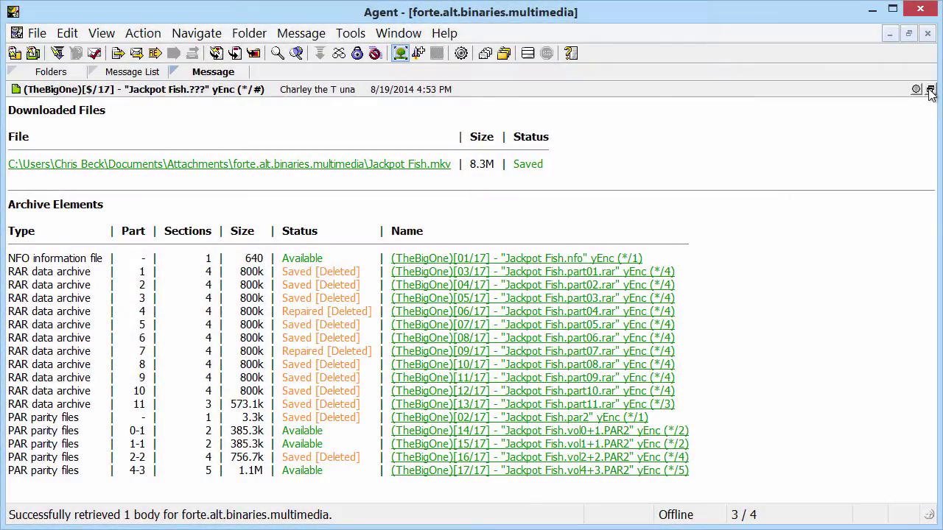
- Restore Agent's split layout and open the Jackpot Fish message's attachment folder, going up to the parent Attachments folder
left_click(930, 89)
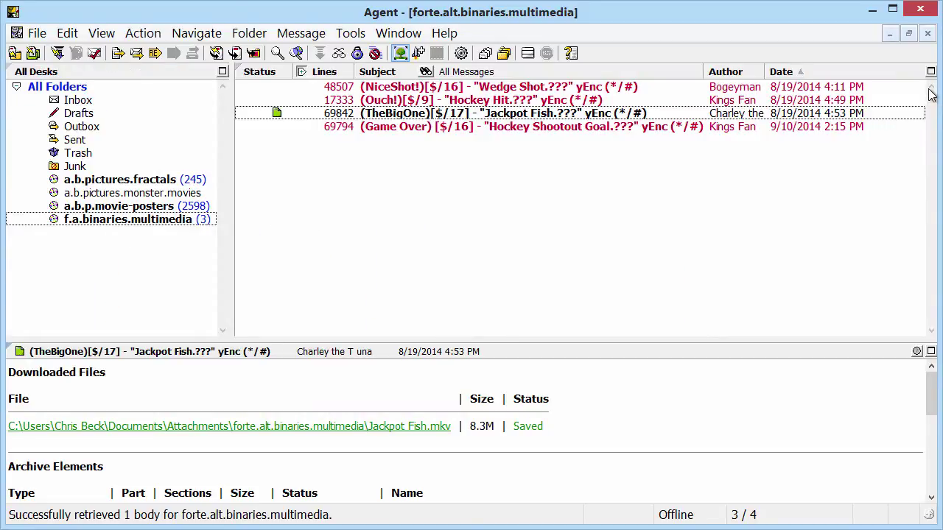
right_click(301, 119)
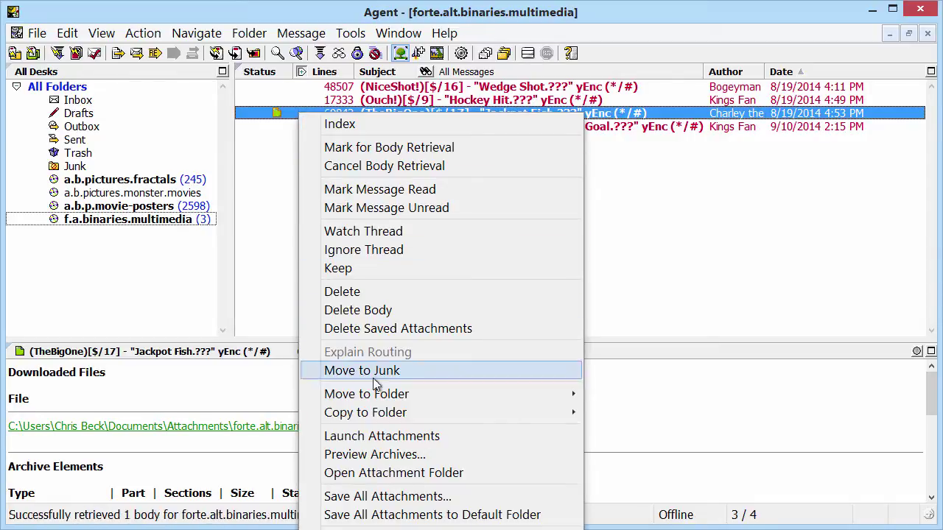
left_click(380, 475)
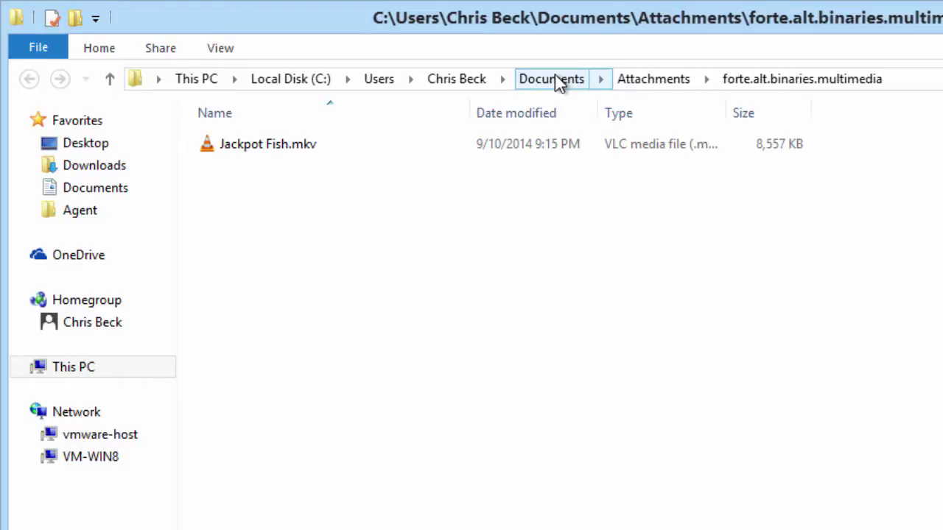
left_click(640, 76)
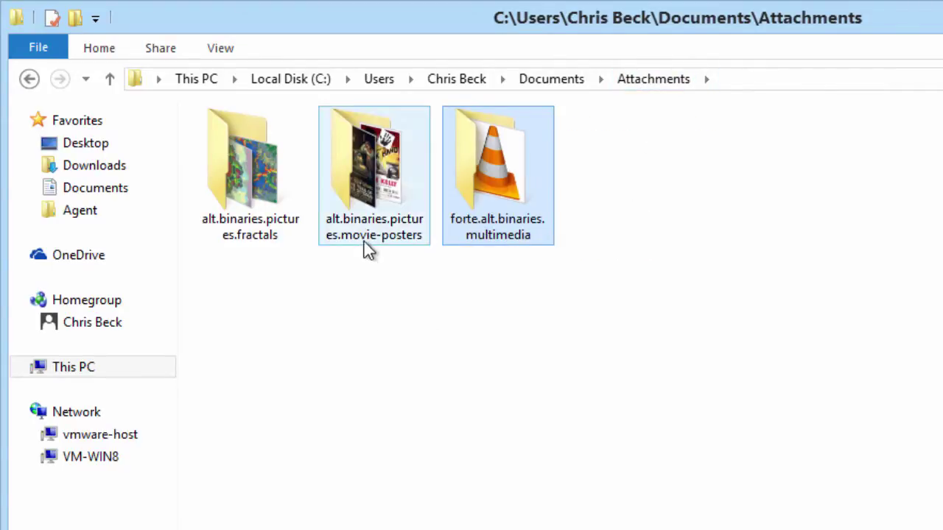
mouse_move(366, 247)
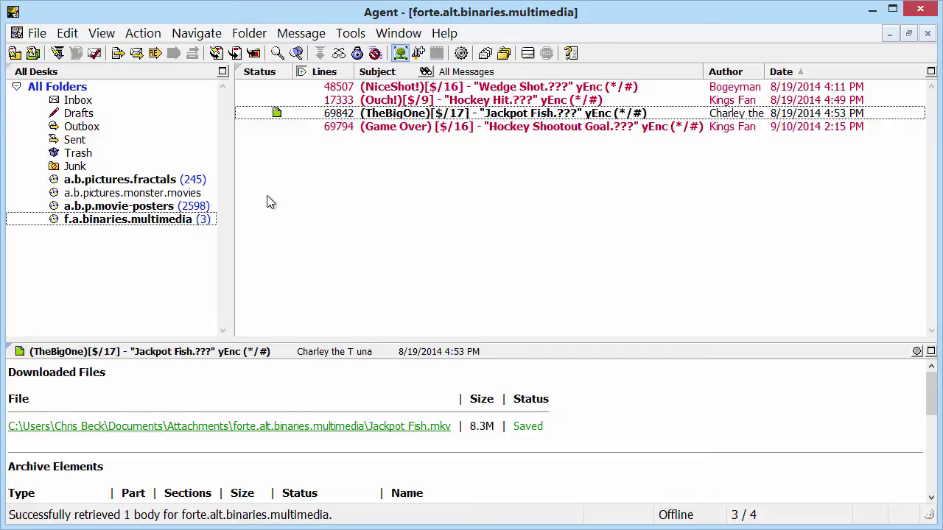
- Review the Usenet Archives settings in the default properties for all folders and close them without changes
left_click(364, 117)
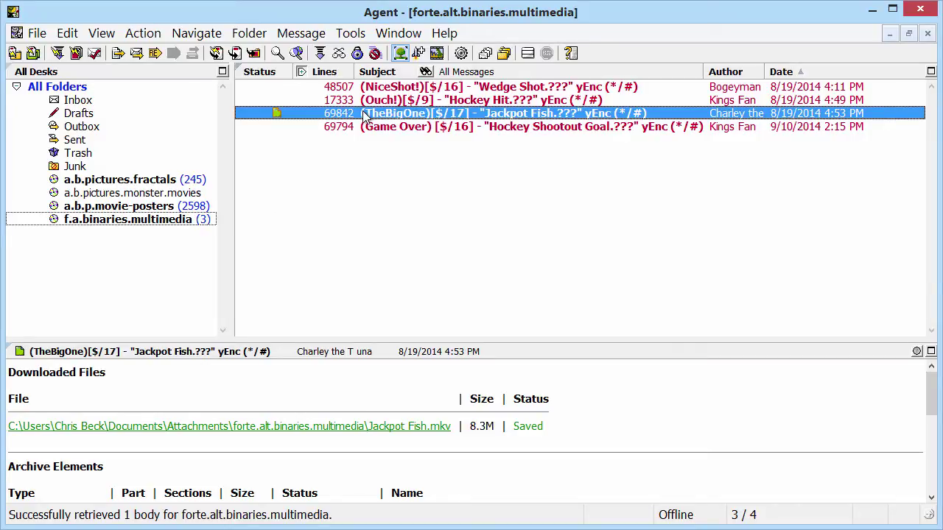
left_click(249, 35)
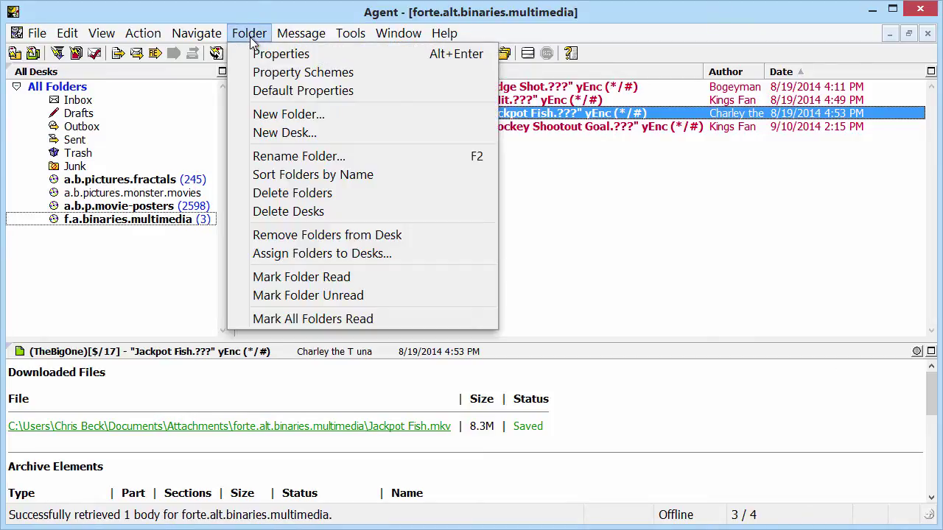
left_click(258, 91)
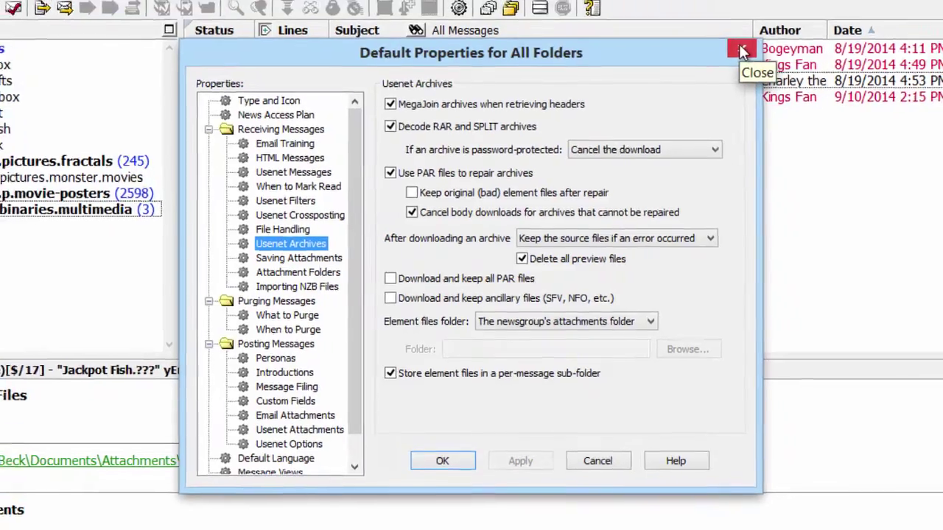
left_click(750, 44)
- Enable overriding the default Usenet Archives settings in the properties of the forte.alt.binaries.multimedia folder
left_click(249, 33)
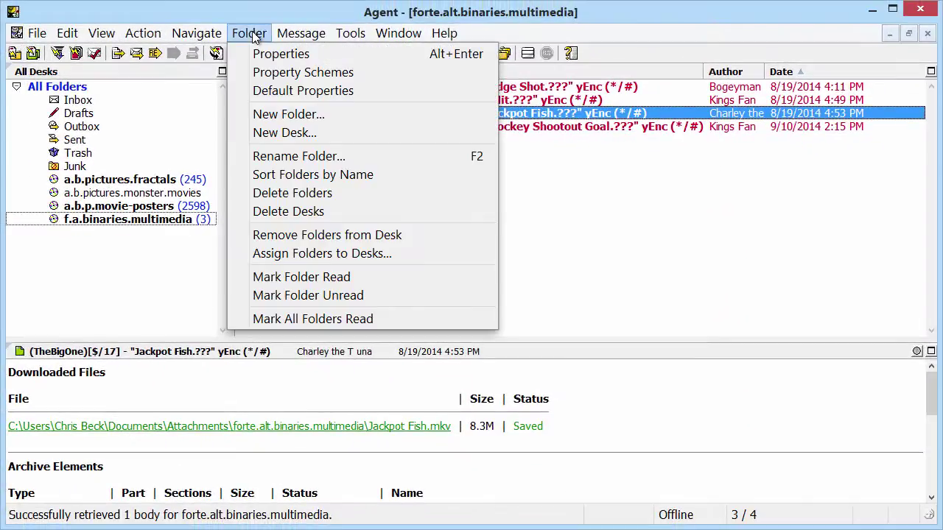
left_click(262, 56)
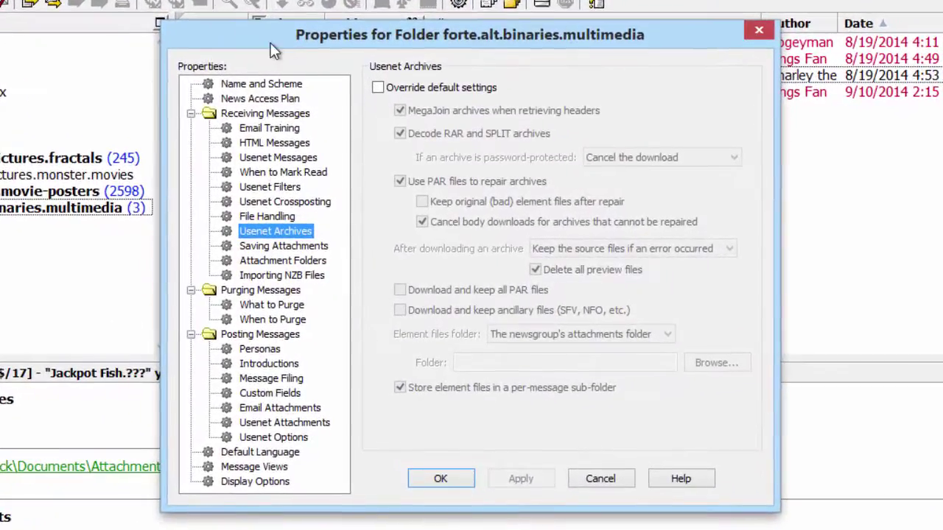
left_click(378, 88)
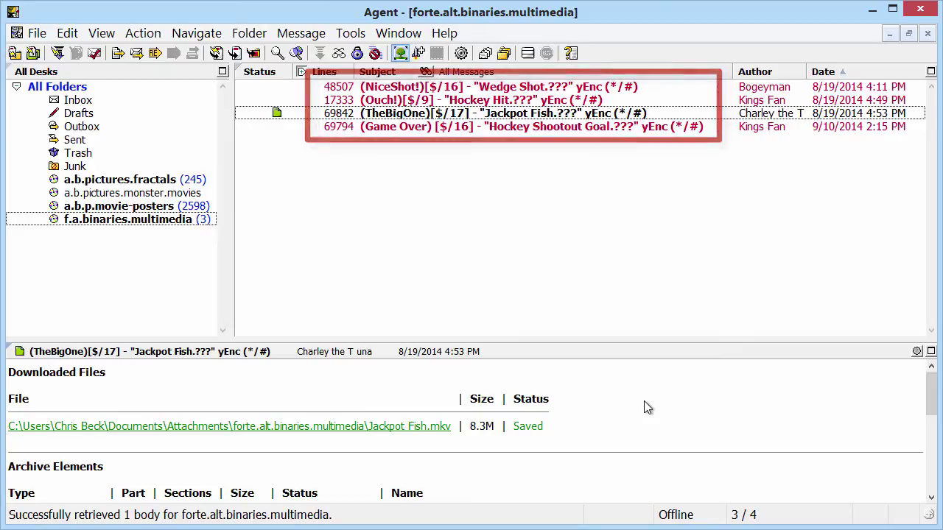
- Maximize the Jackpot Fish message pane again and launch the message's saved video attachment
key("z")
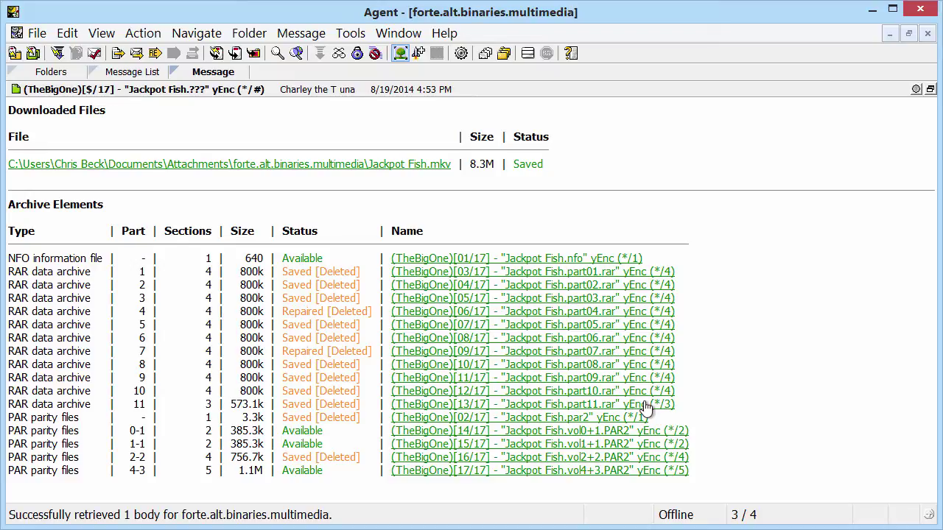
left_click(646, 407)
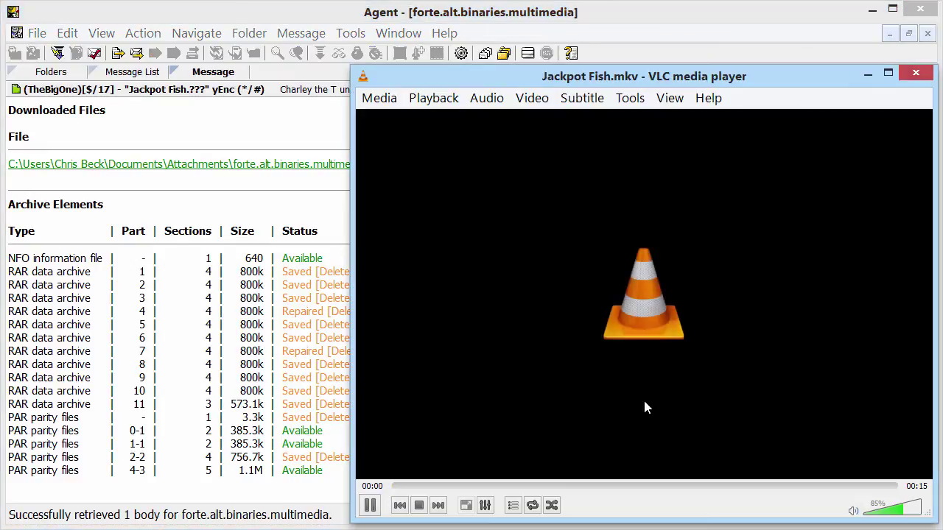